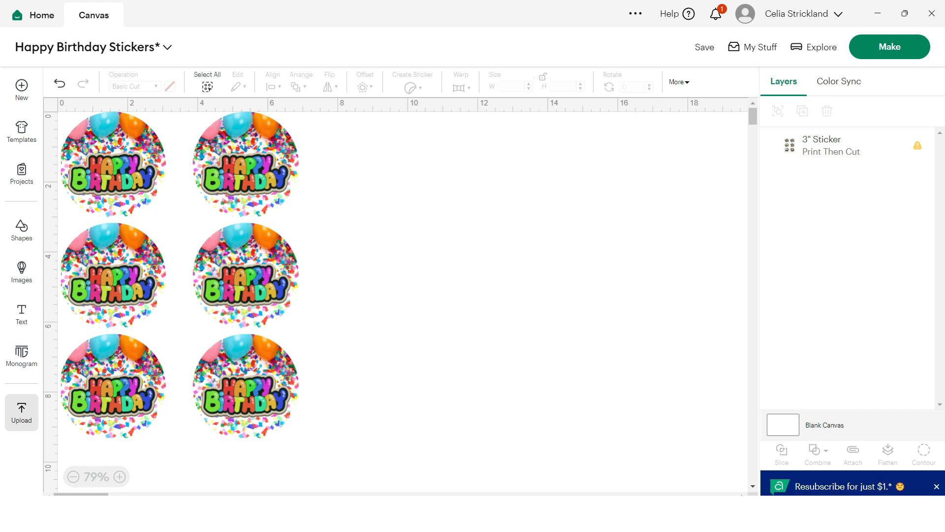
- Start a new image upload and browse the Downloads folder with all file types shown
click(21, 412)
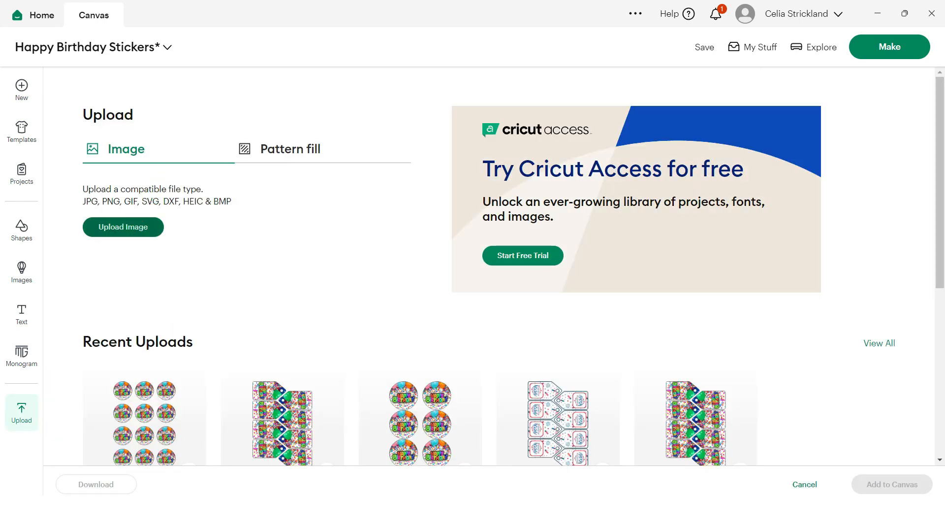
click(123, 227)
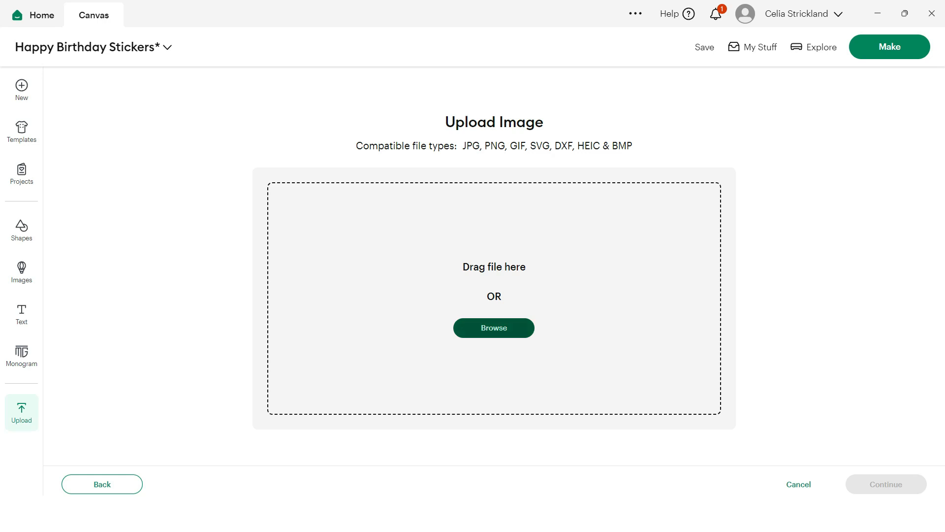
click(494, 328)
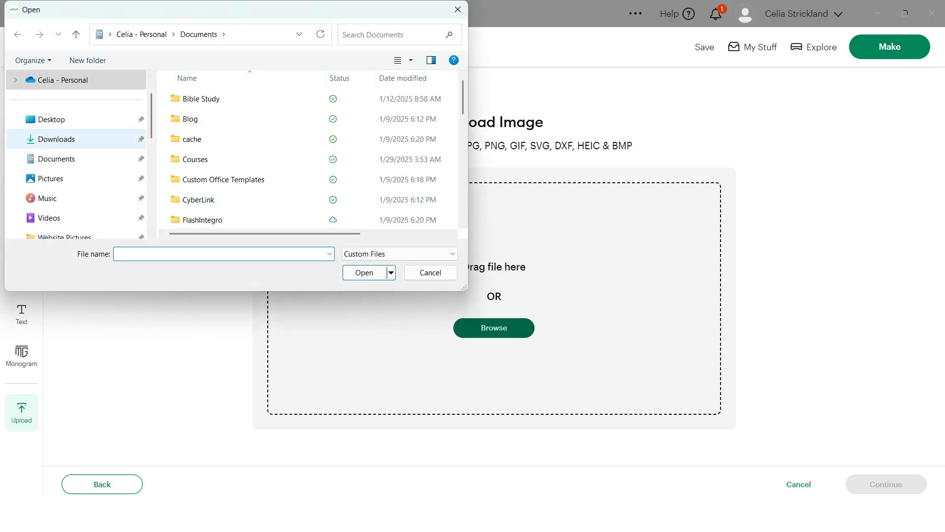
click(56, 139)
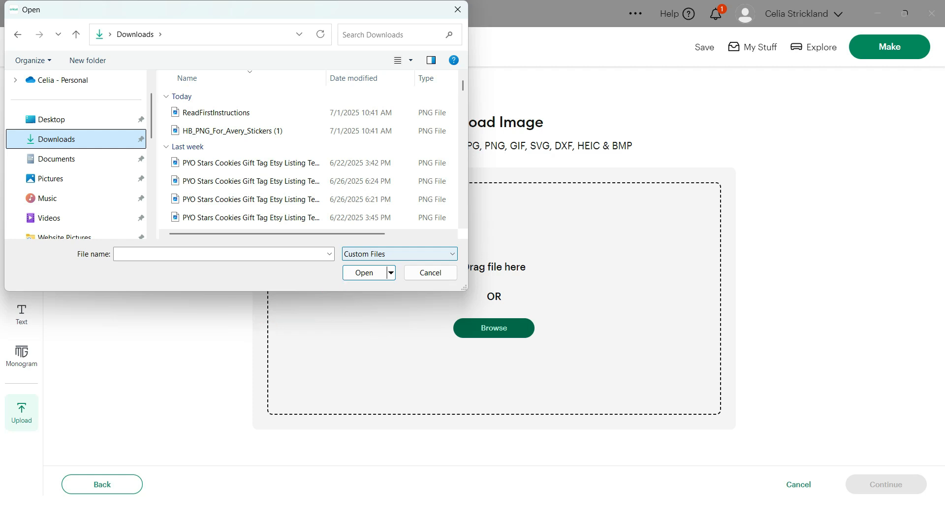
click(399, 254)
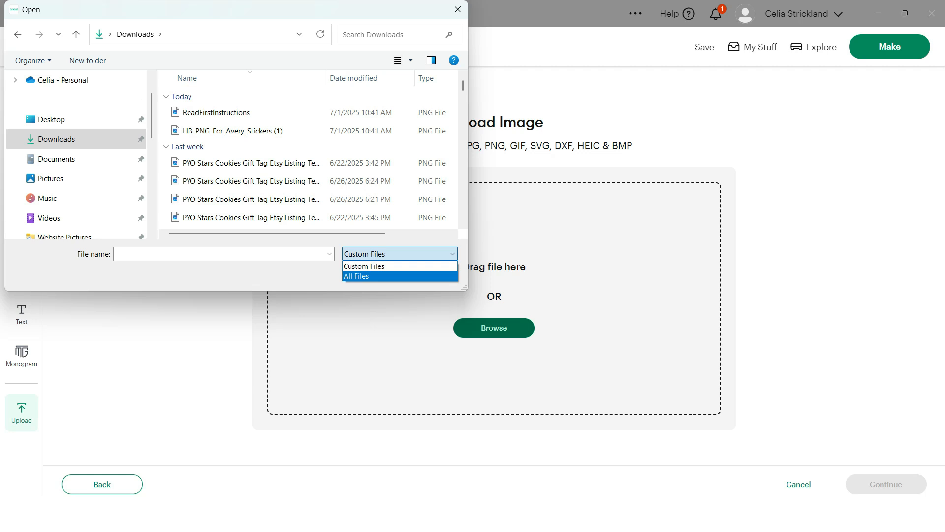
click(355, 276)
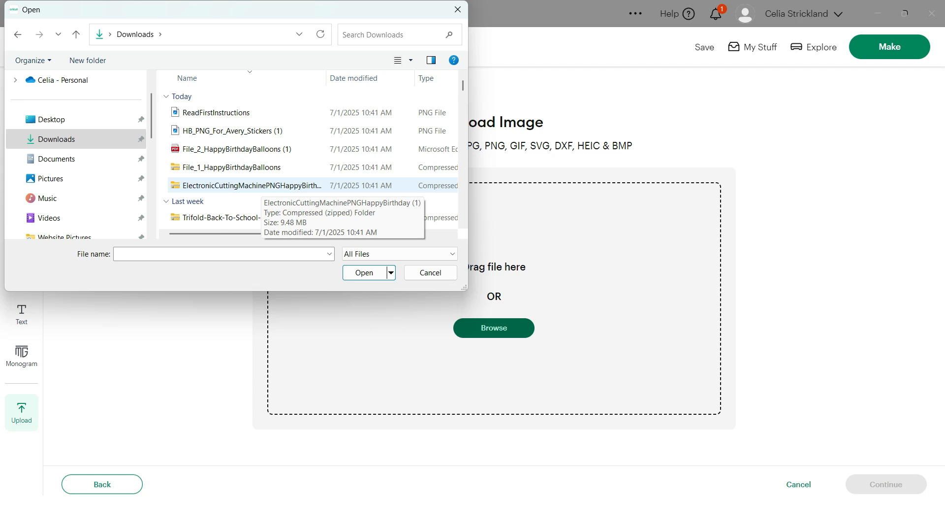
- Extract the zipped ElectronicCuttingMachinePNGHappyBirthday (1) folder into the default Downloads location
right_click(257, 186)
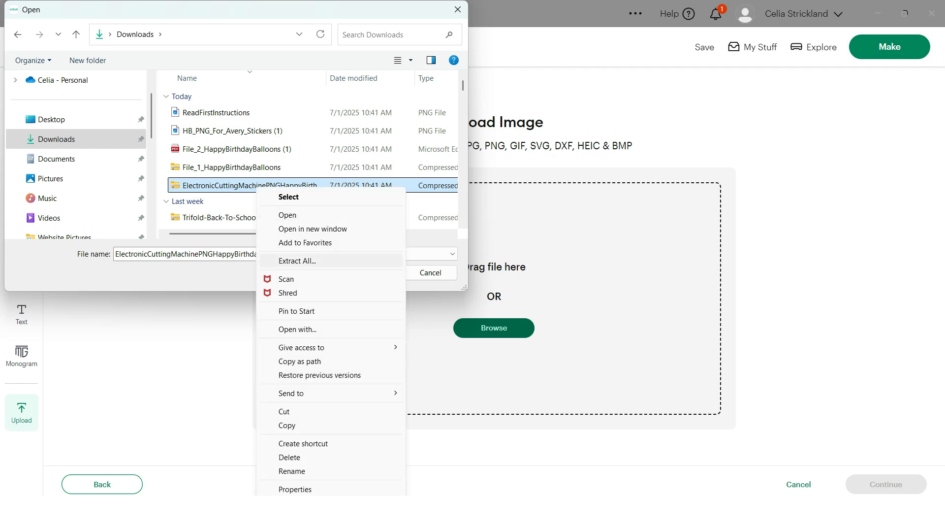
click(296, 260)
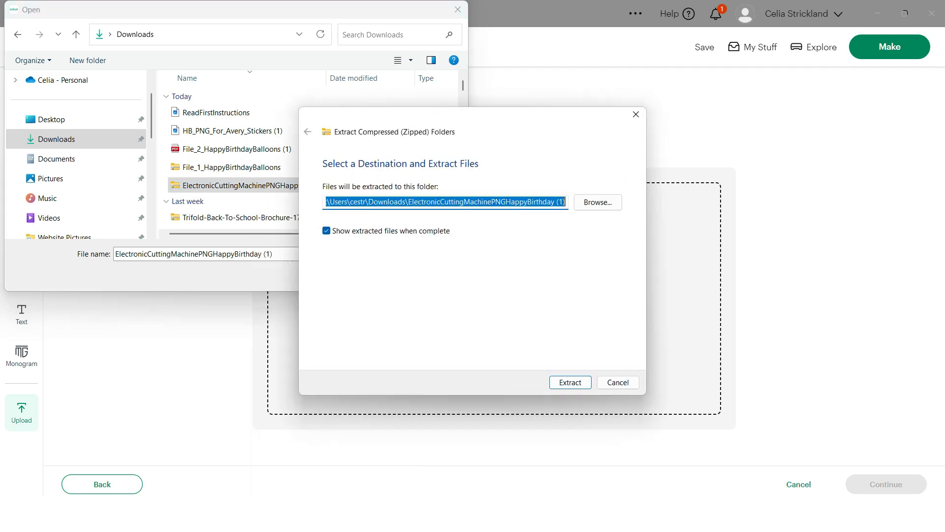
key(Return)
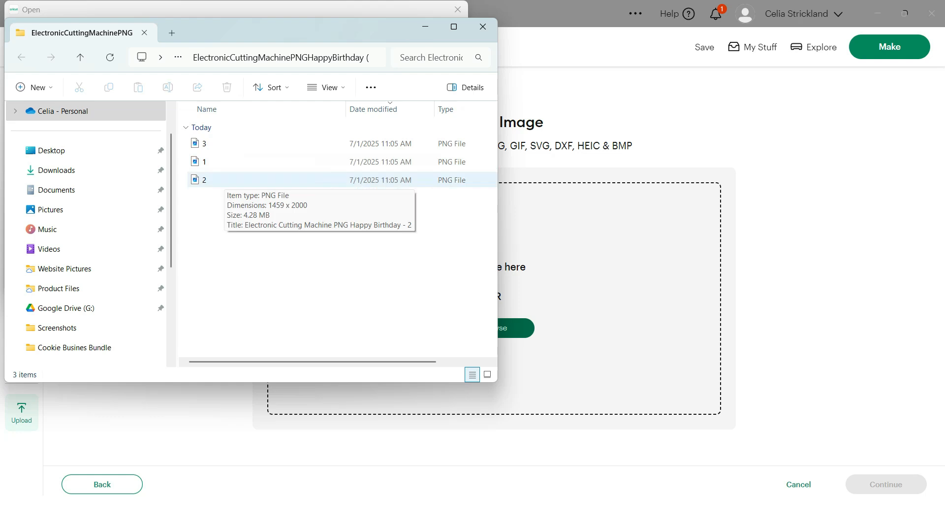
- Add the PNG file 2 from the extracted folder as the image to upload
click(232, 180)
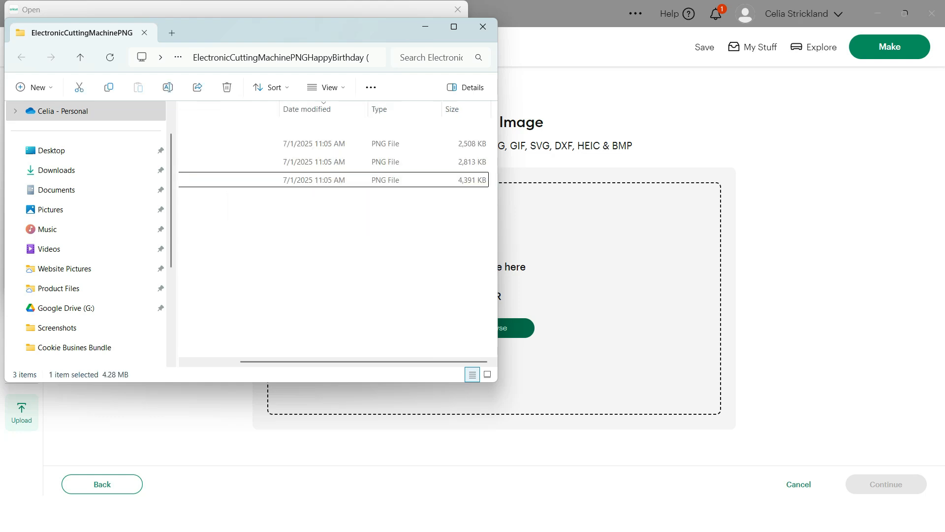
click(231, 180)
drag(231, 180, 553, 227)
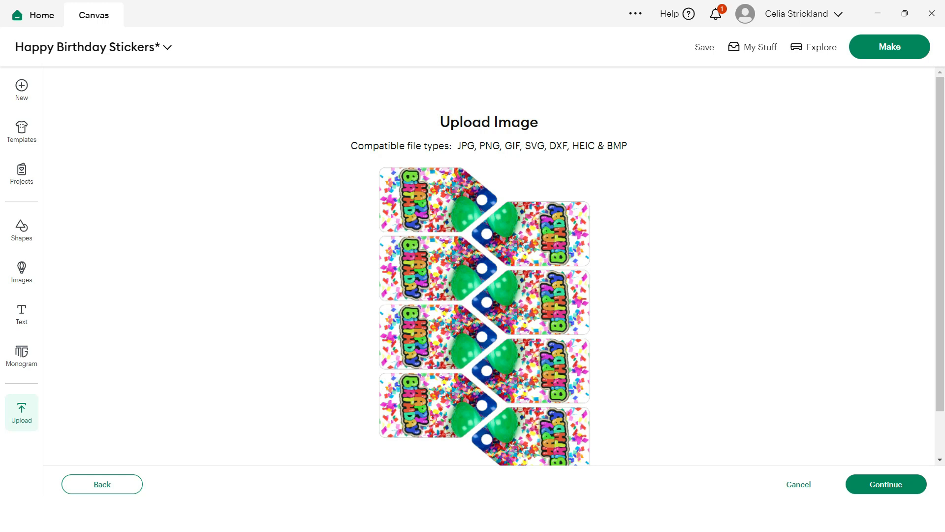
- Accept the gift tag image without removing any background and convert the upload to a Flat Graphic
click(886, 484)
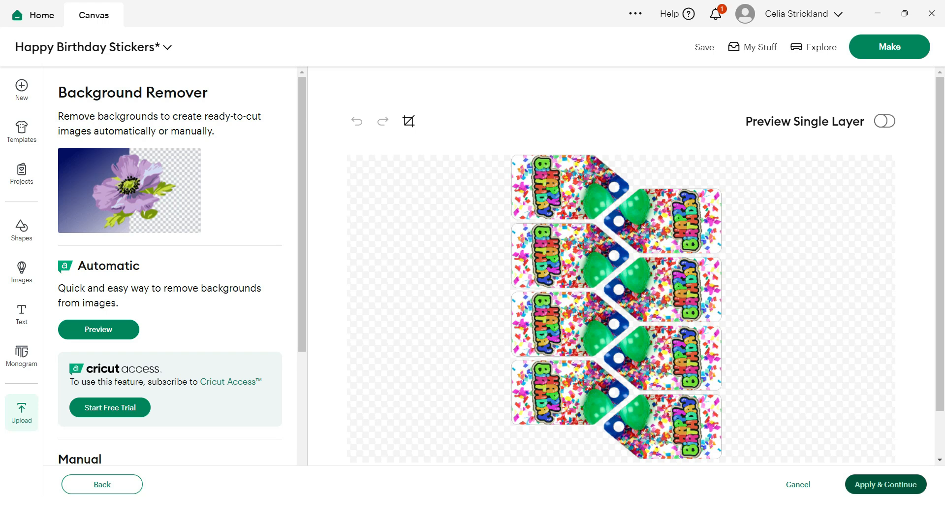
click(886, 483)
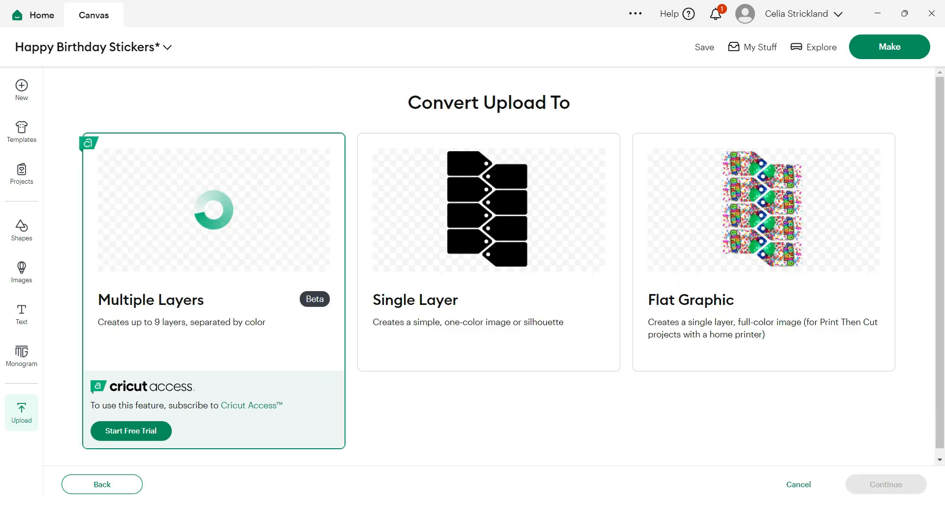
click(763, 252)
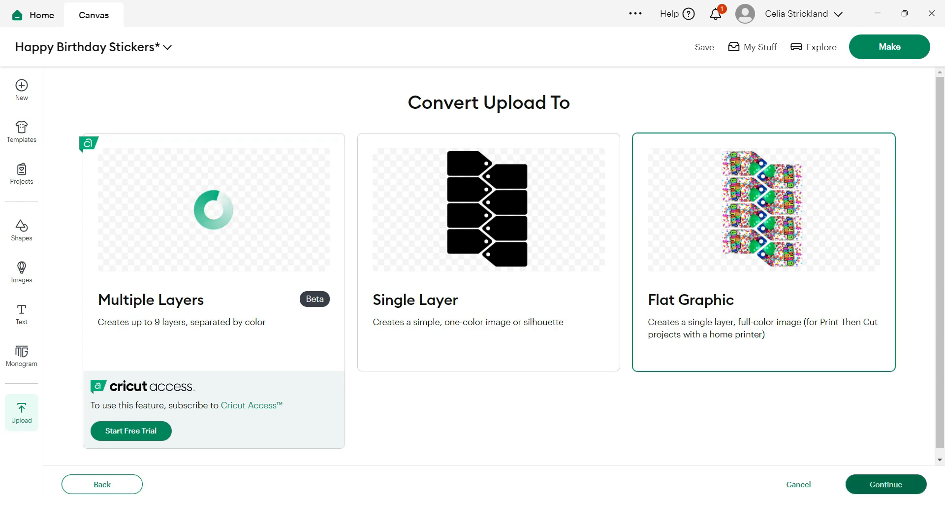
click(886, 484)
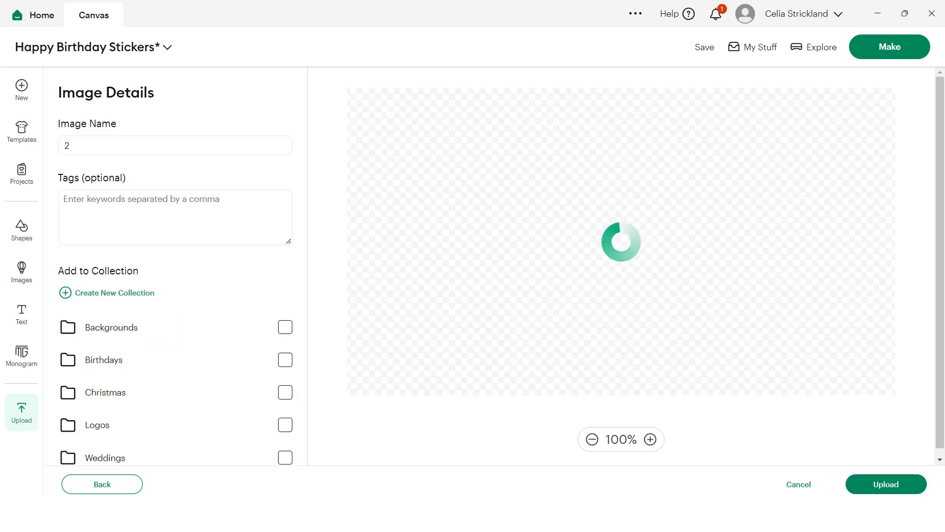
- Name the image Gift Tags and upload it to the canvas
click(71, 145)
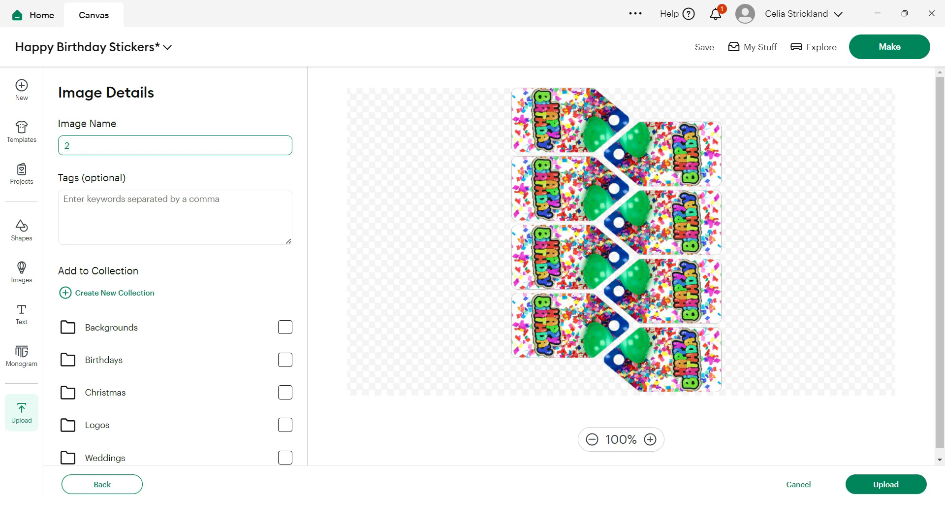
key(BackSpace)
text(Gift Tags)
click(886, 484)
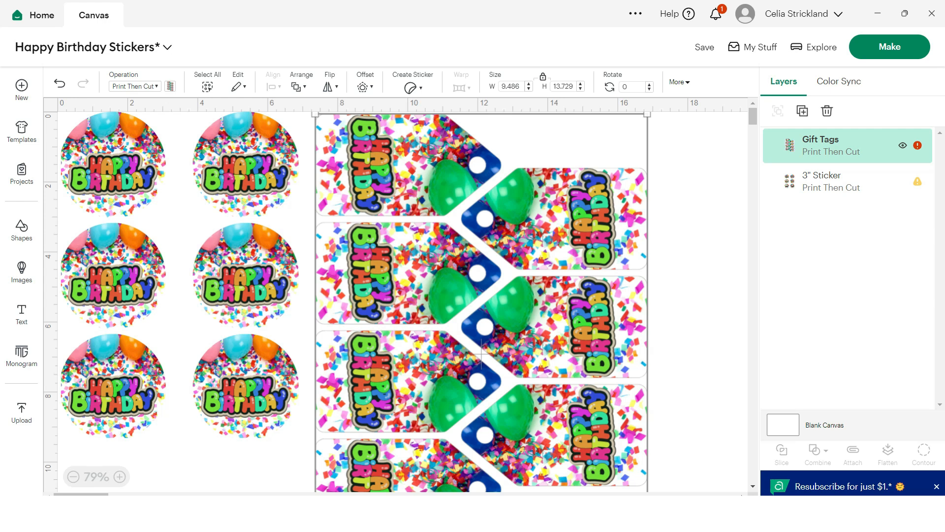
- Auto-resize the Gift Tags image to fit Letter paper and move it clear of the round stickers
click(918, 146)
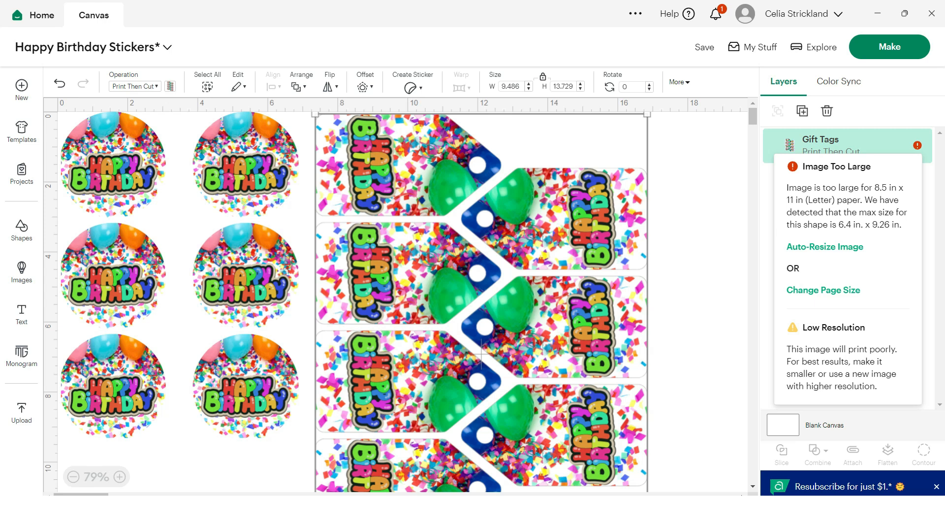
click(825, 247)
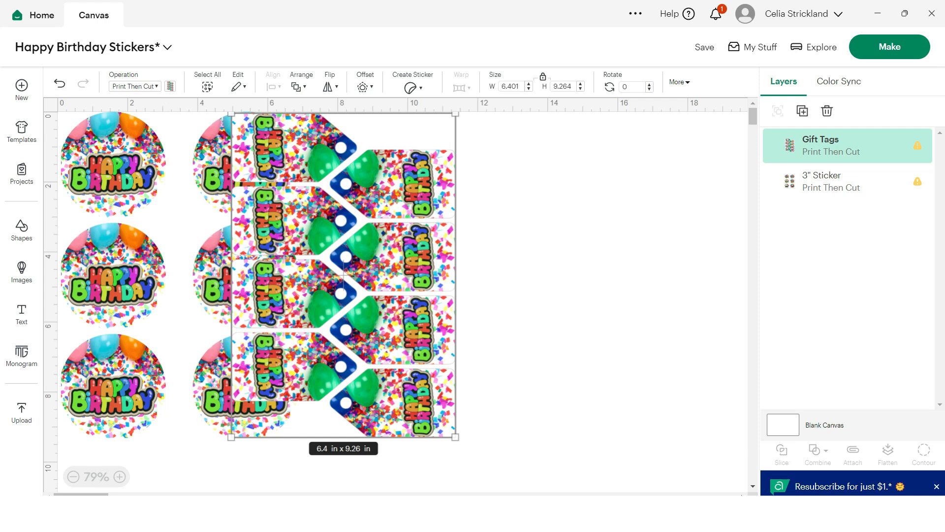
drag(343, 275, 432, 274)
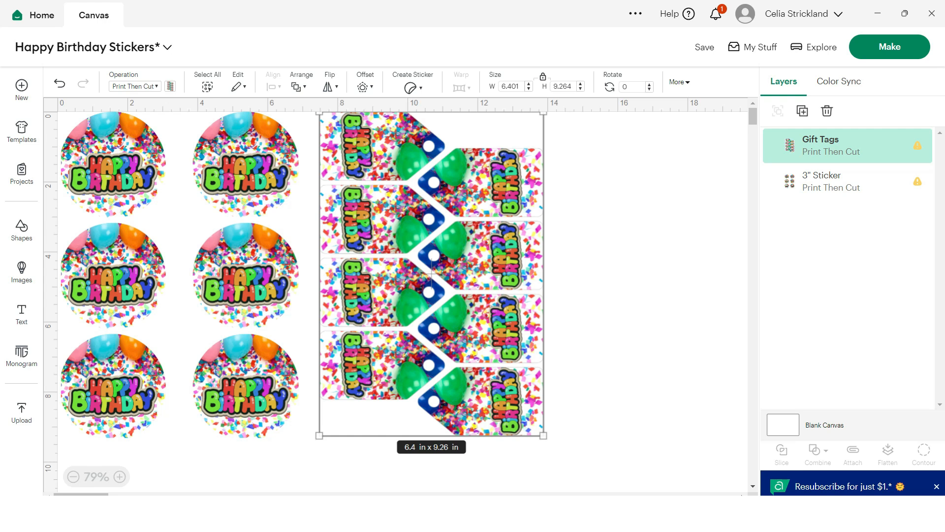
click(519, 86)
click(570, 86)
- Move the 3" Sticker sheet to the far right of the canvas and place the Gift Tags at the canvas origin
drag(245, 276, 647, 276)
drag(582, 274, 581, 274)
drag(431, 274, 170, 274)
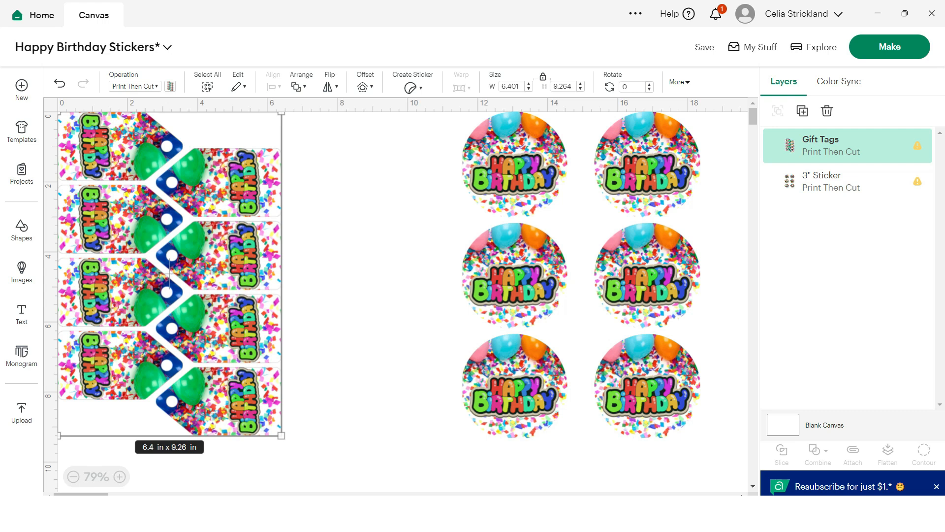
- Resize the Gift Tags to about 6.44 × 9.31 in, check the layer's warning, and move the 3" Sticker sheet beside them
mouse_move(281, 435)
mouse_down()
mouse_move(249, 388)
mouse_move(287, 443)
mouse_up()
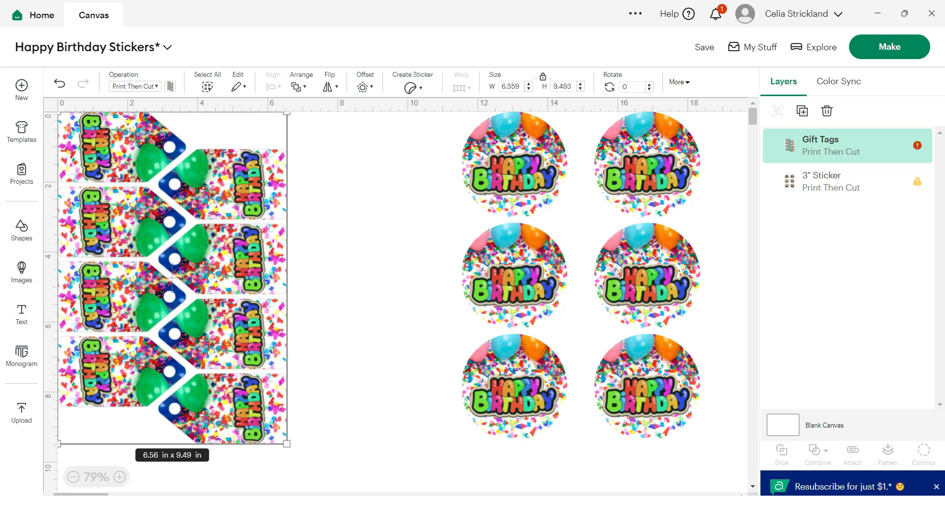
drag(287, 443, 282, 437)
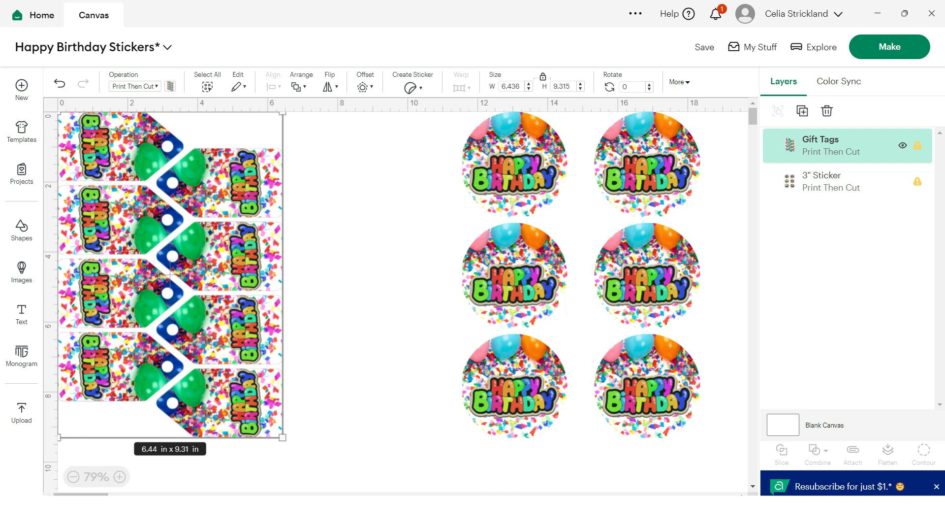
mouse_move(918, 145)
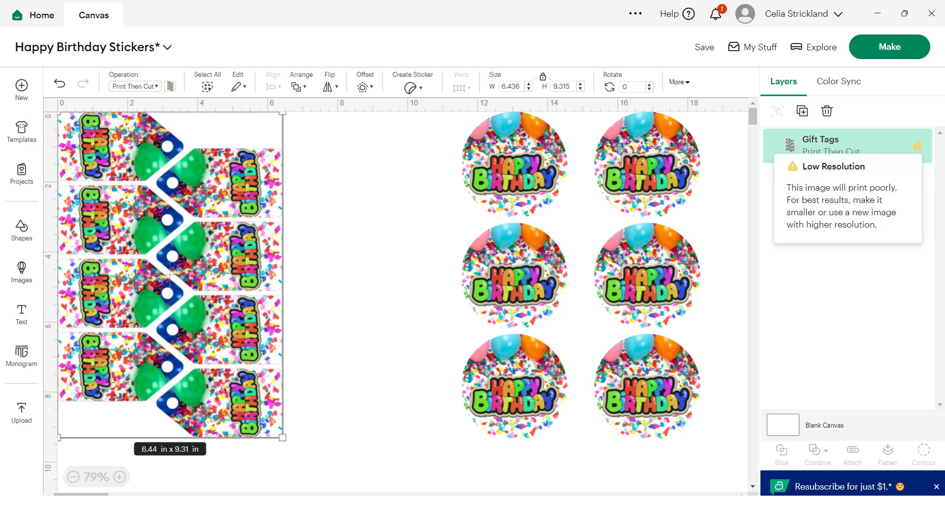
key(Escape)
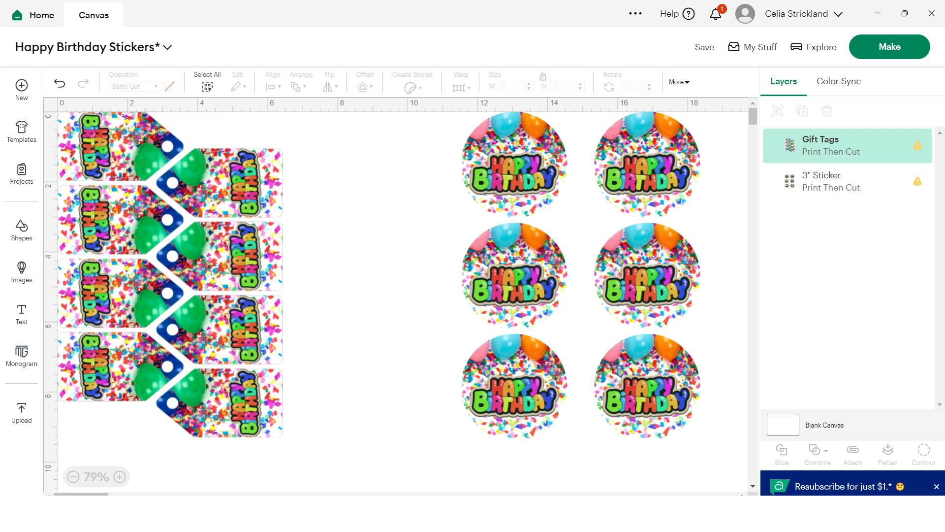
drag(581, 274, 423, 274)
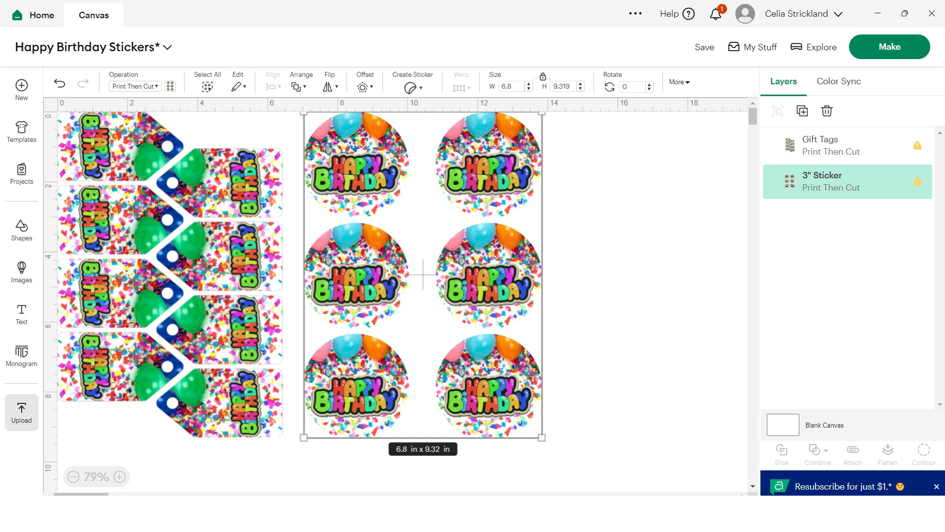
- Start another image upload, show all file types, and open the extracted ElectronicCuttingMachinePNGHappyBirthday (1) folder
click(21, 412)
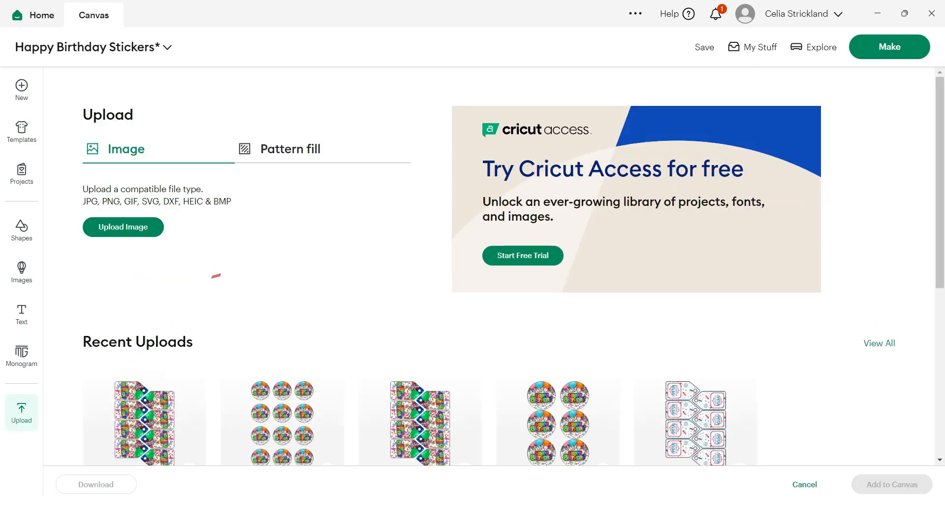
click(123, 227)
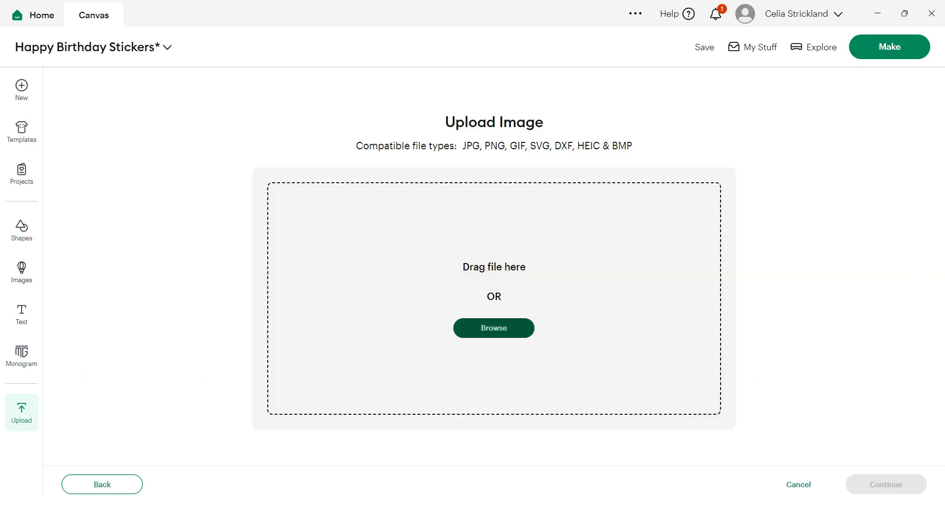
click(494, 327)
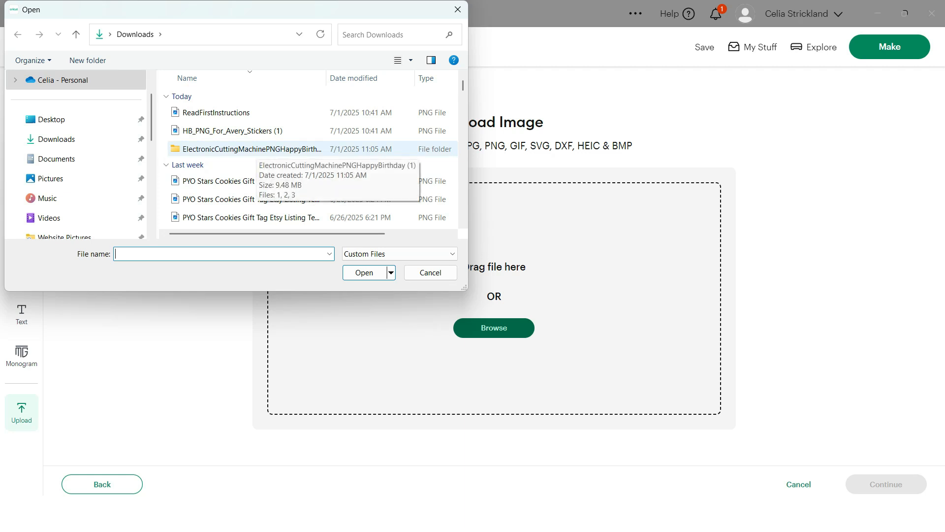
click(401, 254)
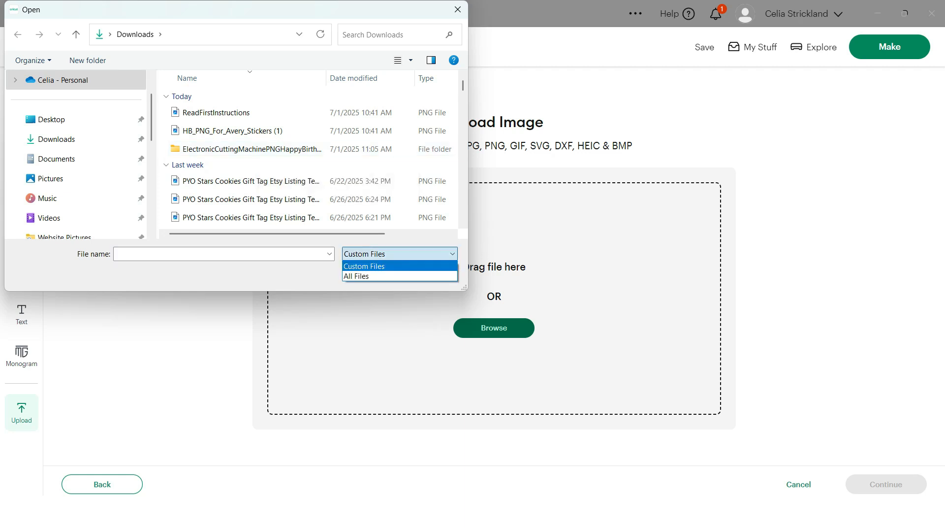
click(400, 266)
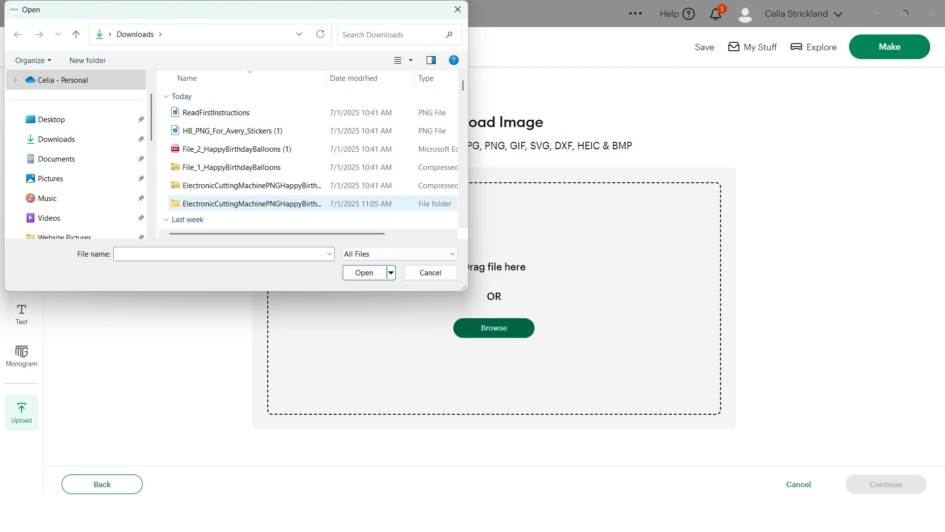
double_click(212, 204)
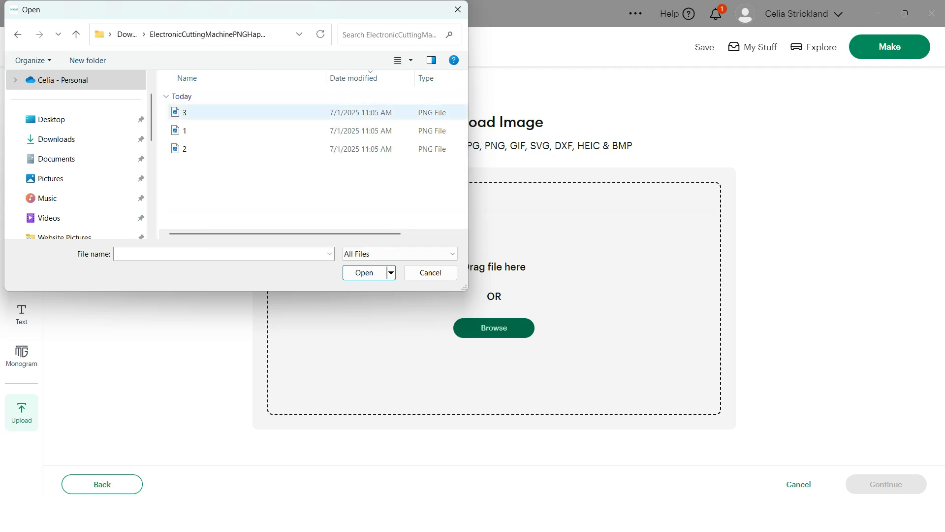
- Choose the PNG file 3 for upload and continue to the background removal stage
click(190, 113)
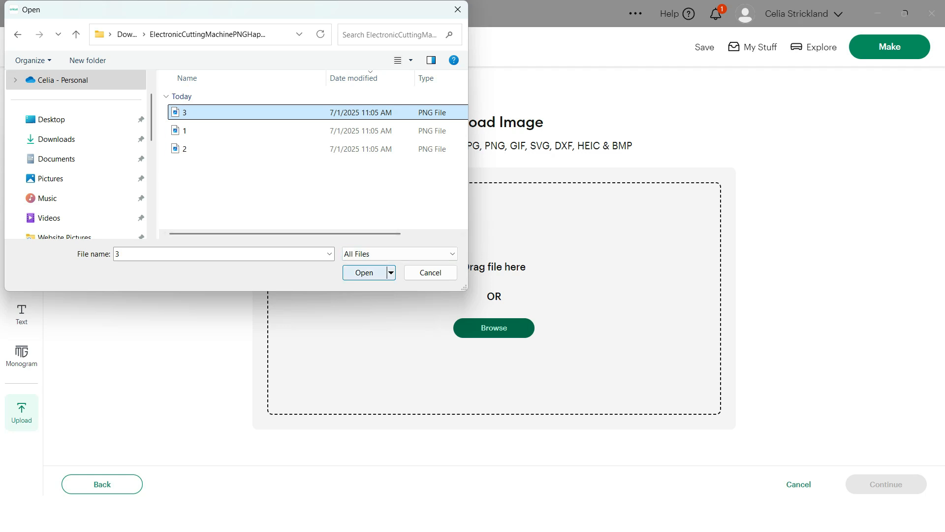
click(364, 272)
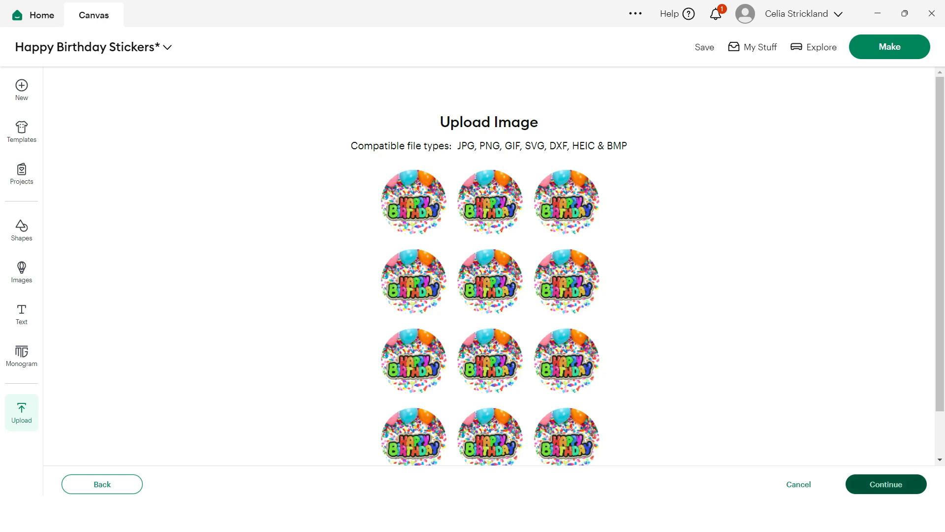
click(886, 484)
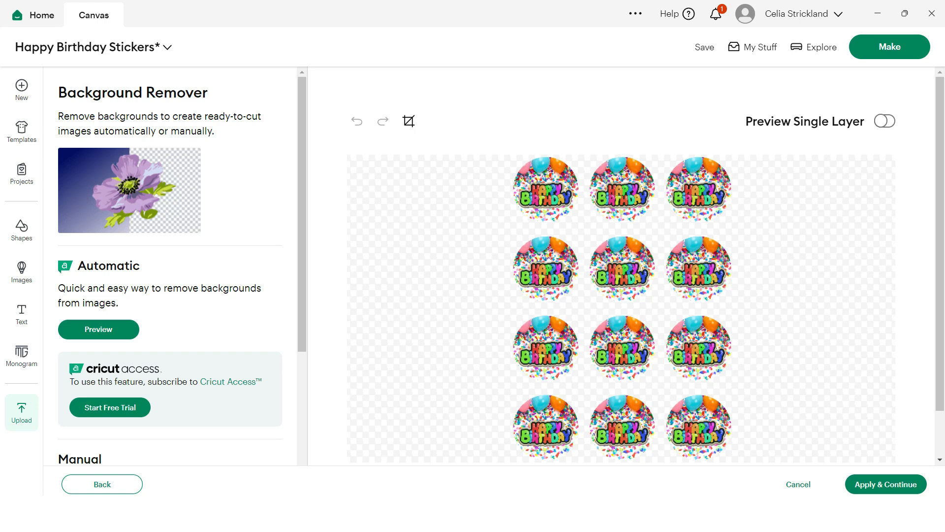
- Keep the uploaded sticker sheet's background as is and convert the upload to a Flat Graphic
click(885, 484)
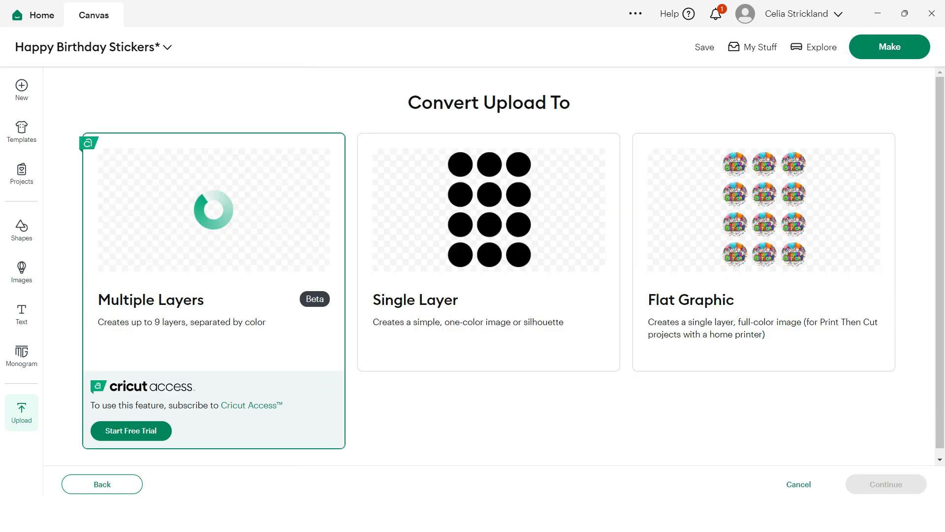
click(764, 252)
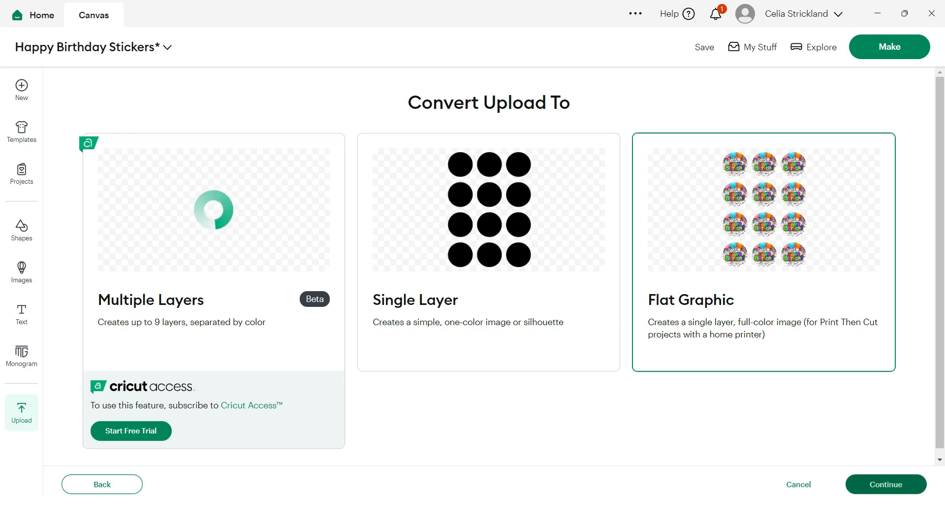
click(886, 483)
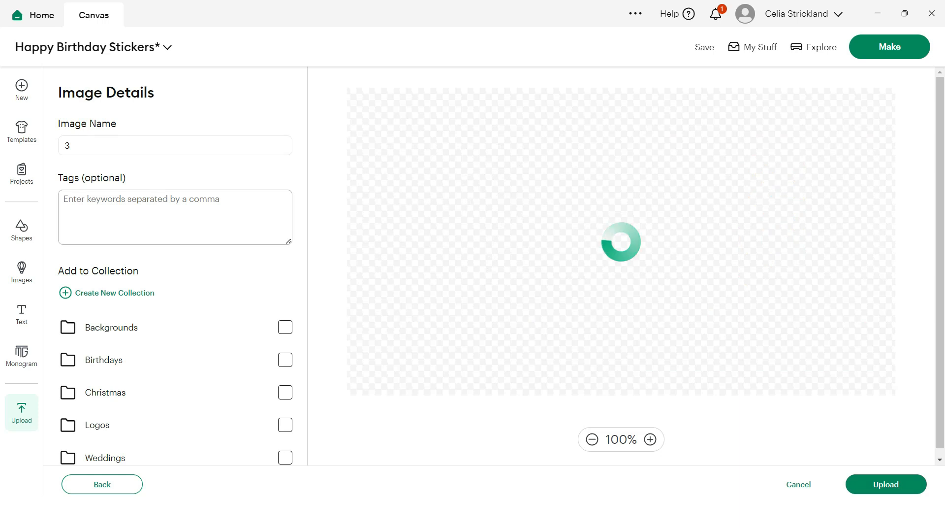
- Name the image 2" Stickers, upload it and add it to the canvas
click(72, 145)
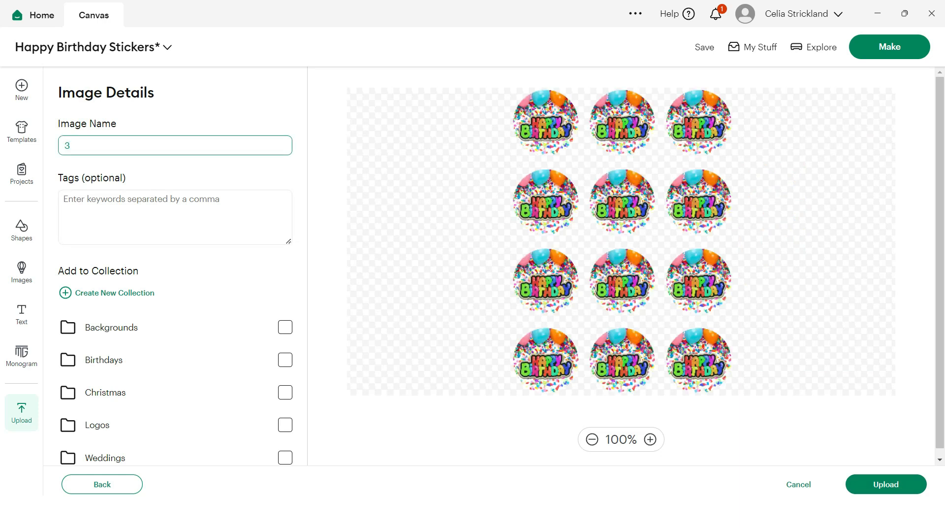
text(2" Stickers)
click(886, 484)
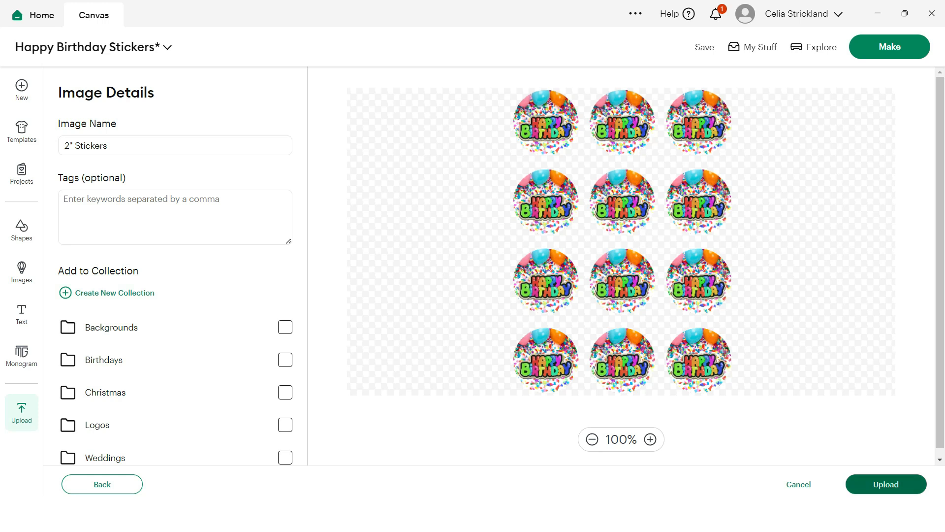
click(886, 484)
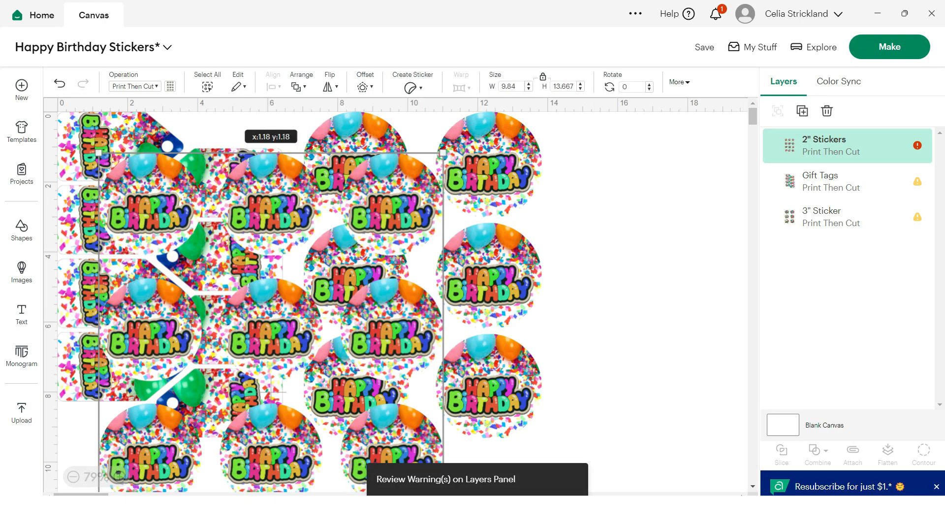
- Hide the Gift Tags and 3" Sticker layers and move the 2" Stickers sheet into the cleared canvas area
drag(277, 391, 583, 351)
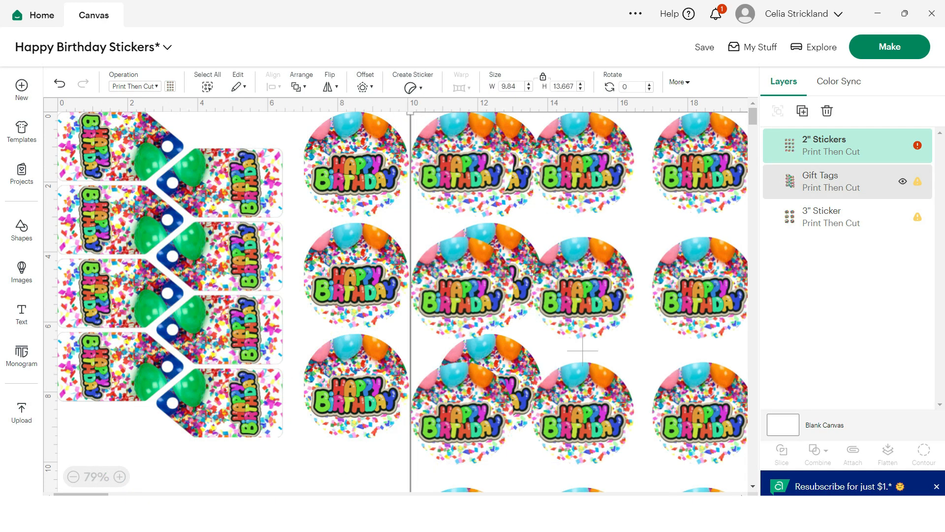
click(903, 181)
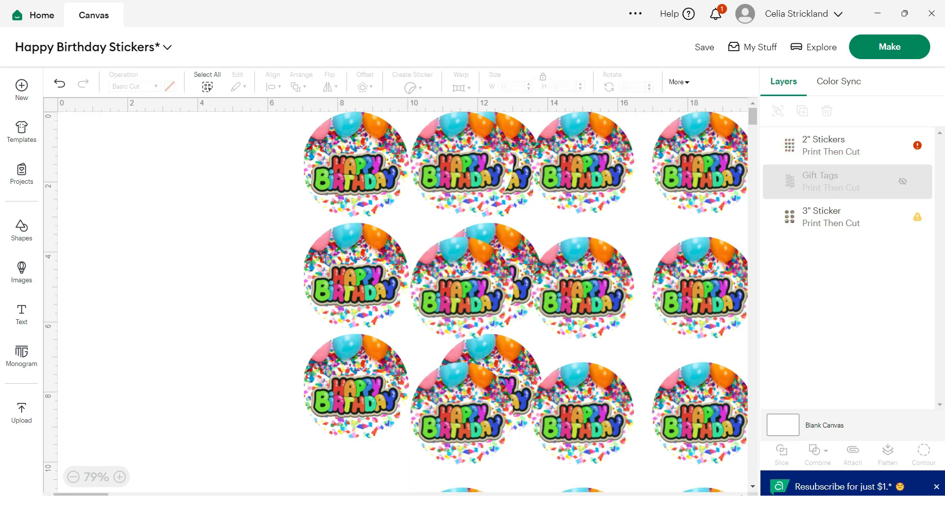
click(903, 217)
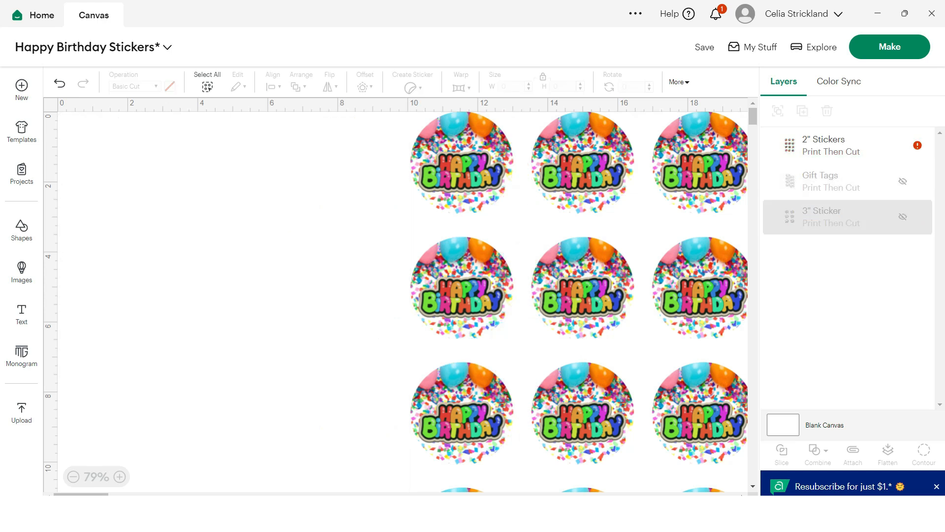
drag(581, 350, 378, 353)
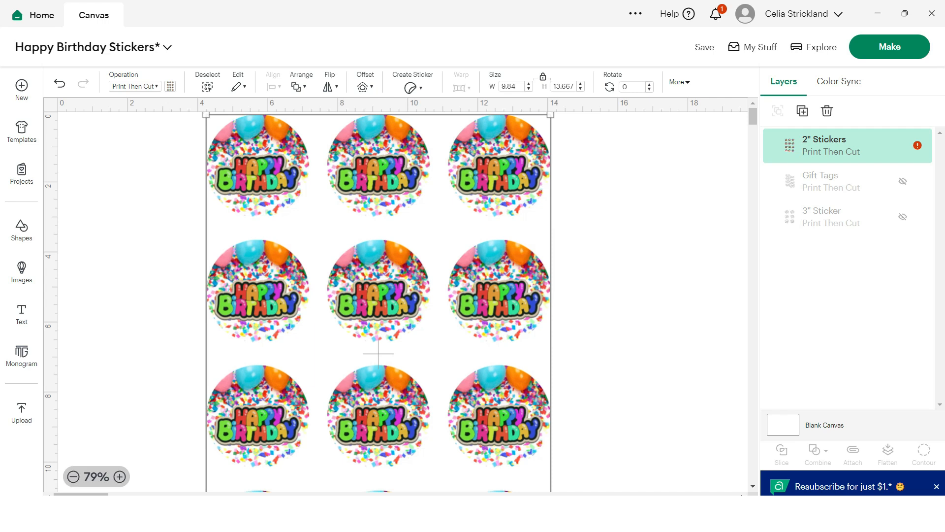
- Open the 2" Stickers layer's size warning and auto-resize the sheet to 6.67 × 9.26 in for Letter paper
click(73, 477)
click(73, 476)
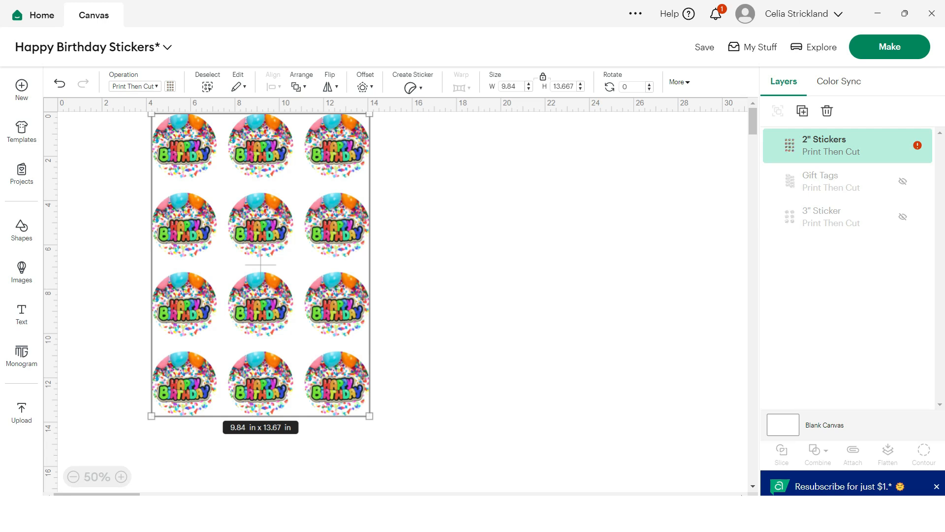
click(918, 145)
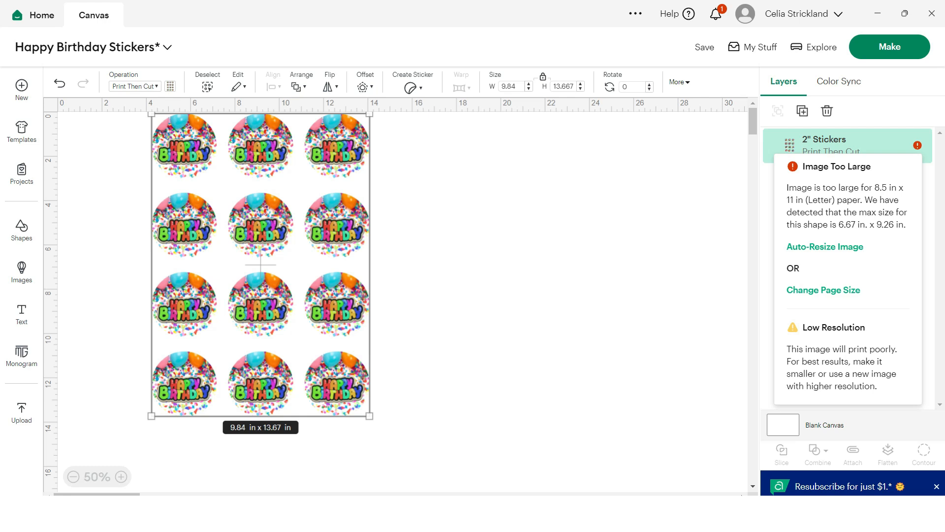
click(825, 246)
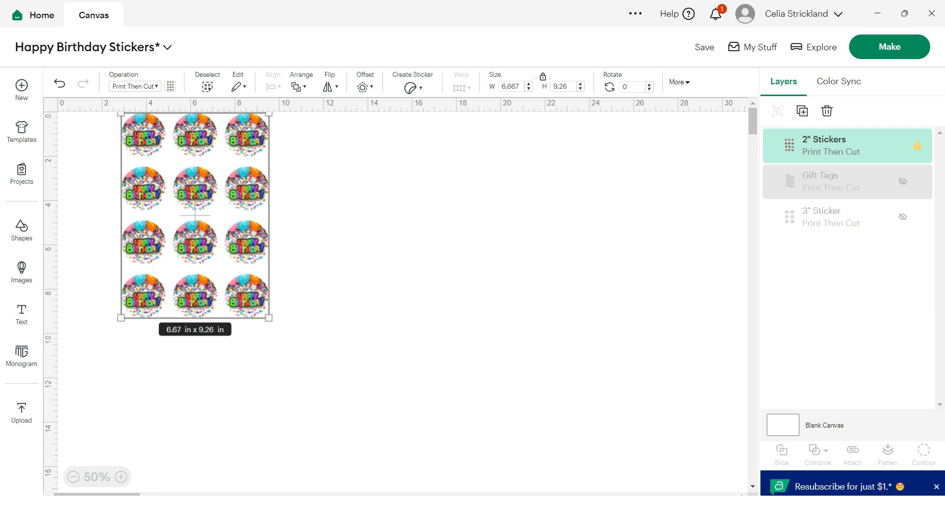
- Show the Gift Tags and 3" Sticker layers again and line them up beside the 2" Stickers, with the Gift Tags in the middle
click(903, 181)
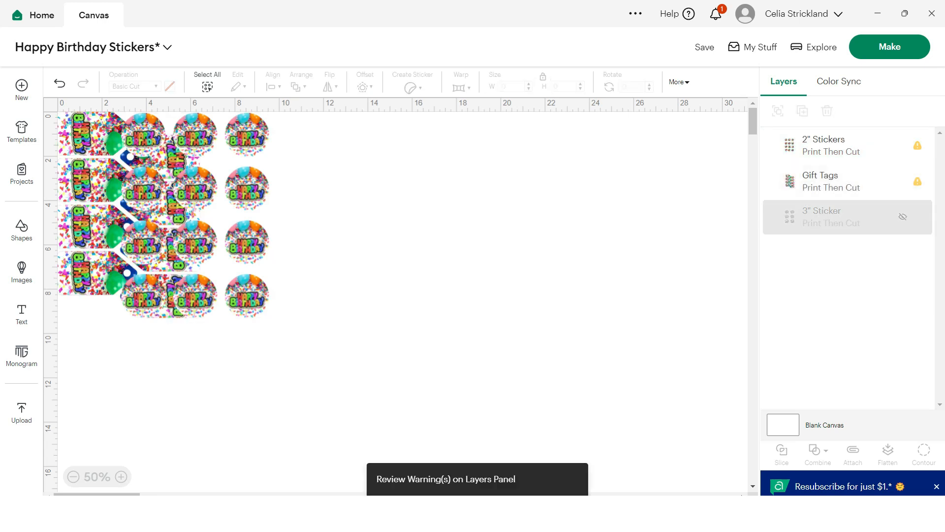
click(903, 216)
drag(290, 216, 515, 215)
drag(130, 182, 362, 217)
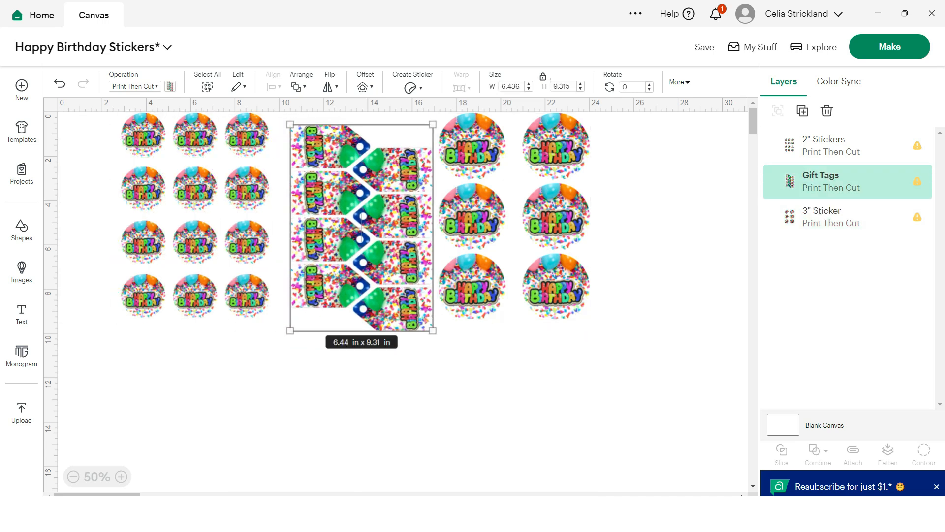
- Deselect the Gift Tags and save the Happy Birthday Stickers project
click(657, 207)
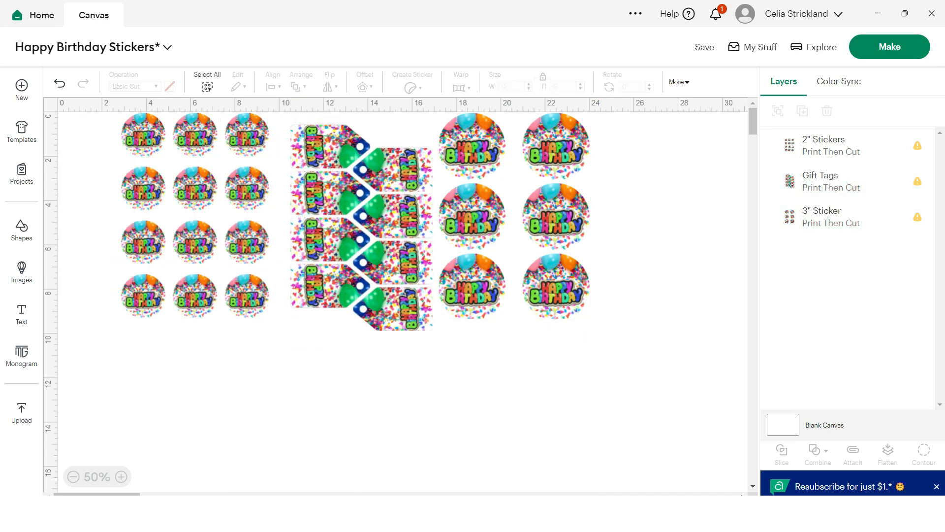
click(704, 48)
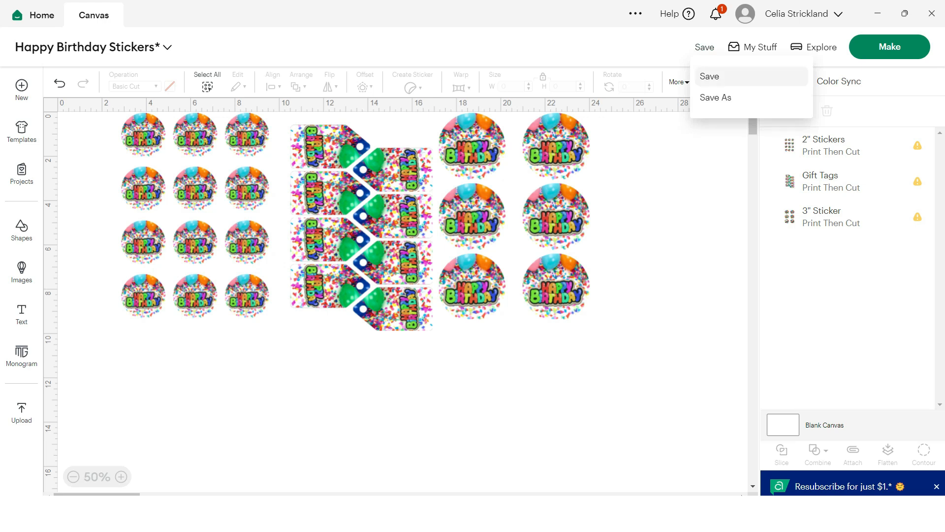
click(710, 76)
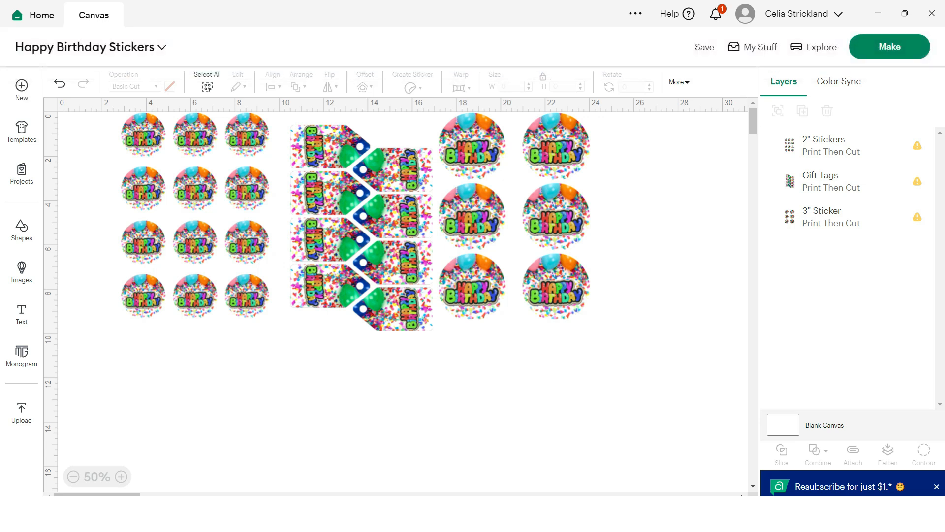
- Hide the Gift Tags and 3" Sticker layers, start making the 2" Stickers alone, and check their layout on the mat
click(902, 181)
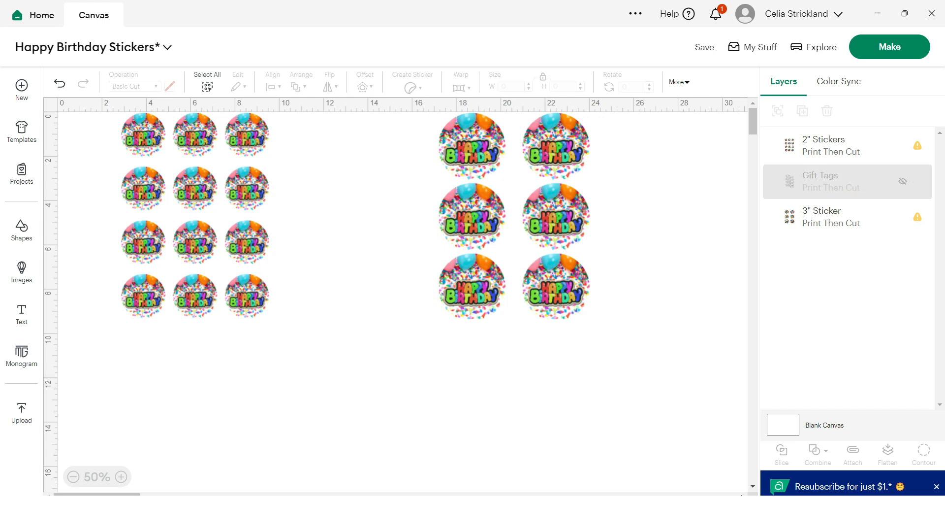
click(902, 217)
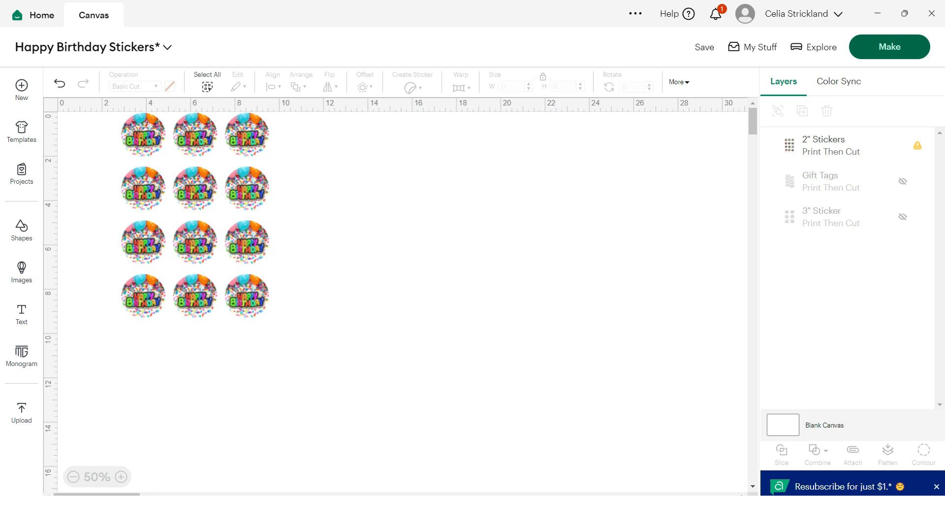
click(889, 46)
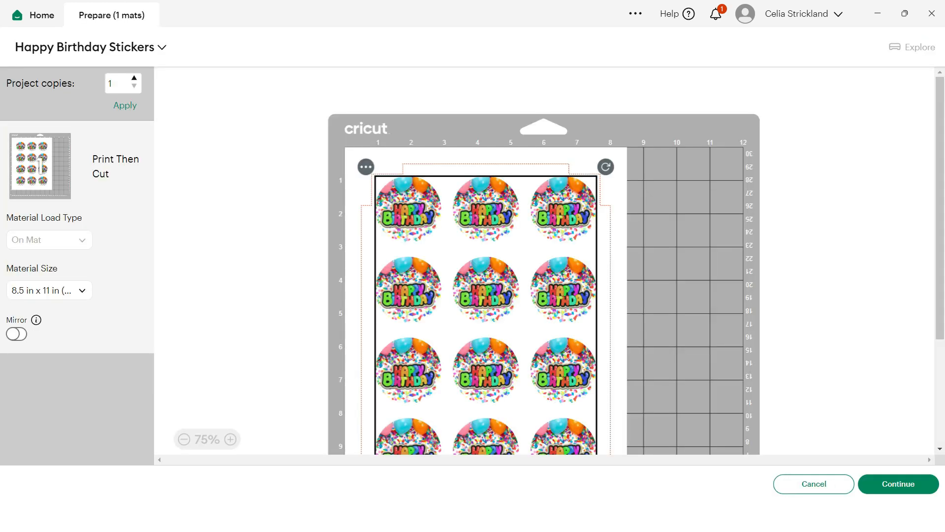
scroll(546, 265, down, 1)
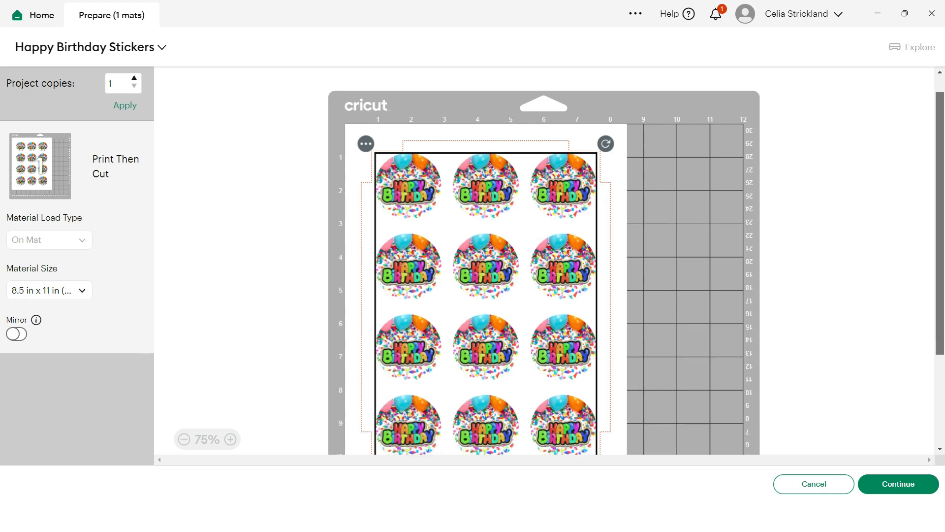
scroll(545, 266, down, 2)
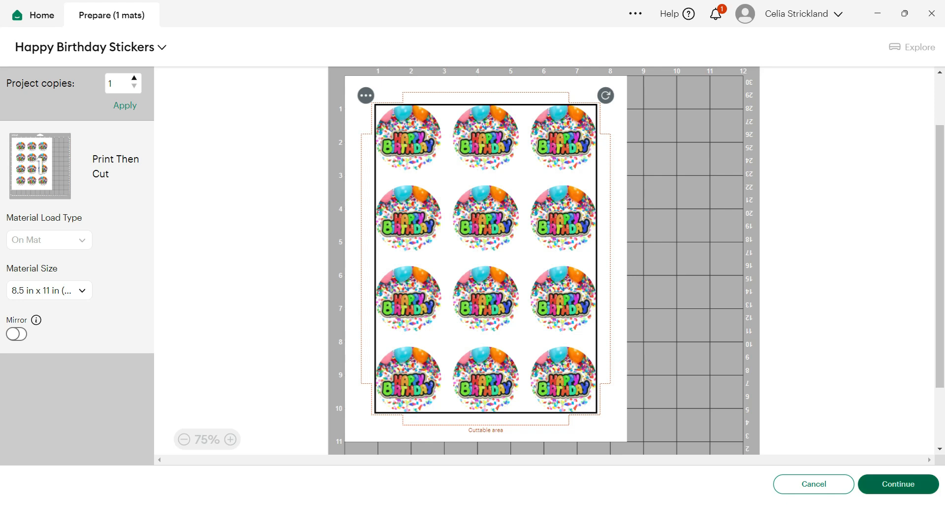
- Continue to the Make stage, review the sensor marks and Print Setup for the 2" Stickers, and close the setup without printing
click(898, 484)
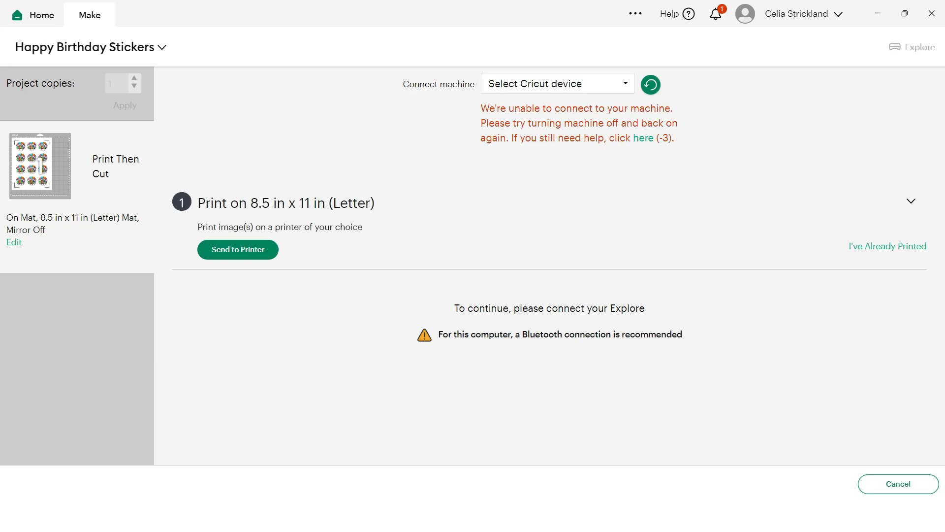
click(238, 249)
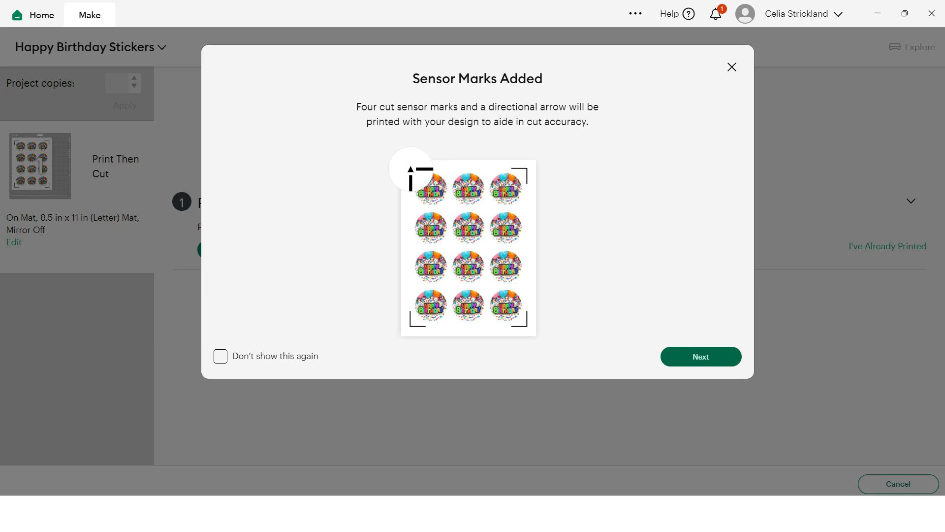
click(701, 356)
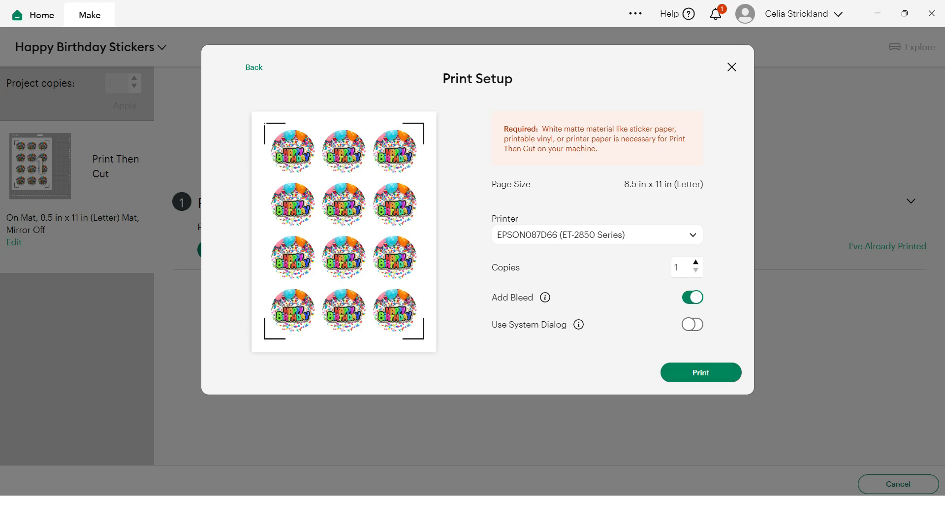
click(732, 67)
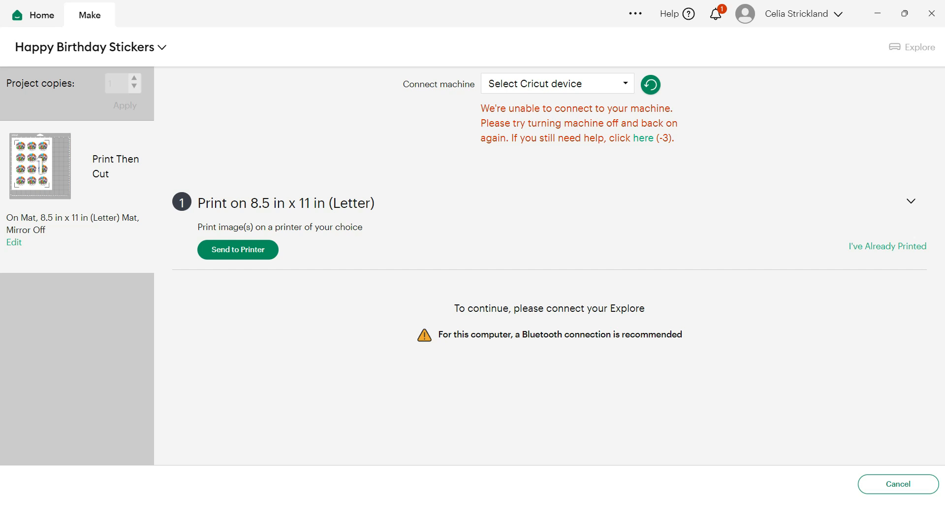
- Mark the 2" Stickers sheet as already printed, then cancel the cut and return to the mat preview
click(888, 246)
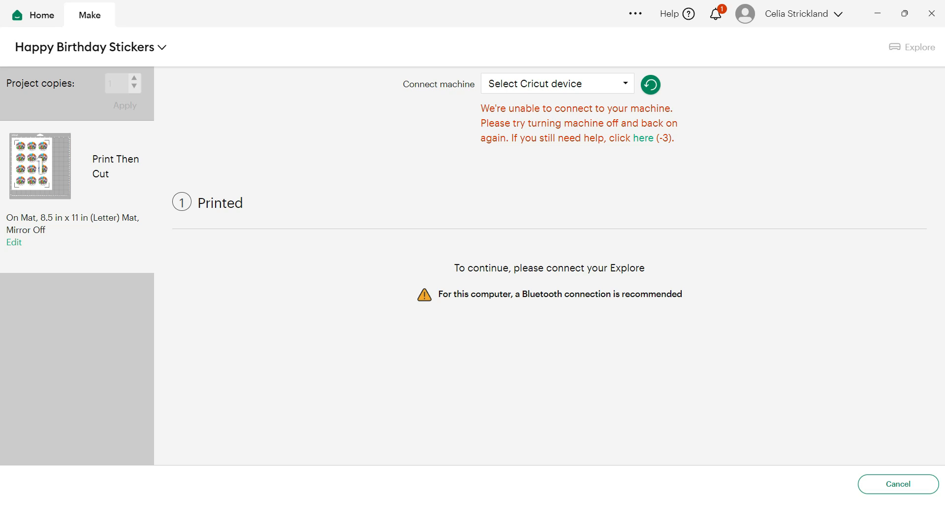
click(899, 483)
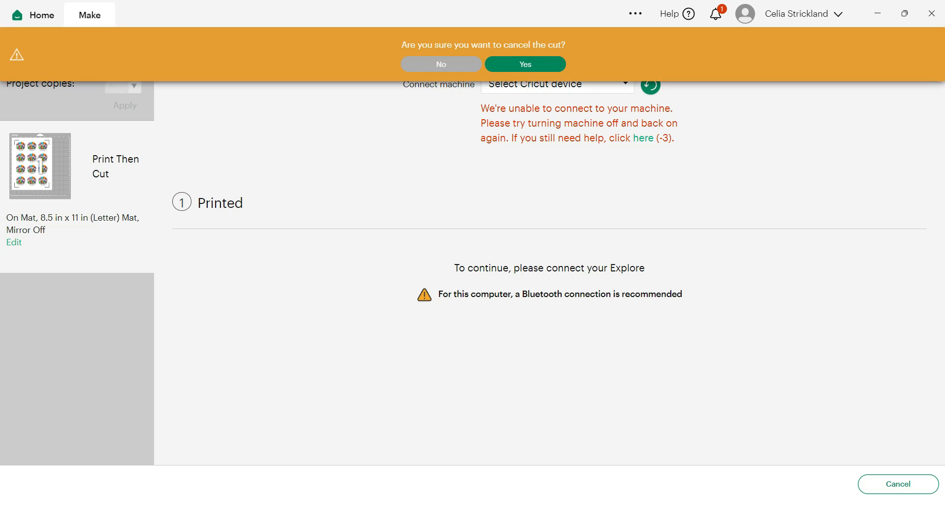
click(526, 65)
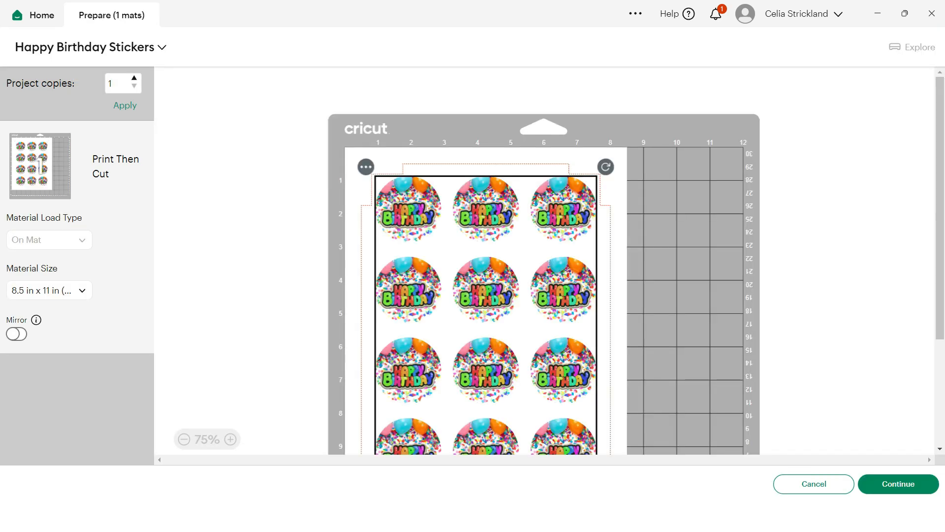
drag(940, 197, 940, 222)
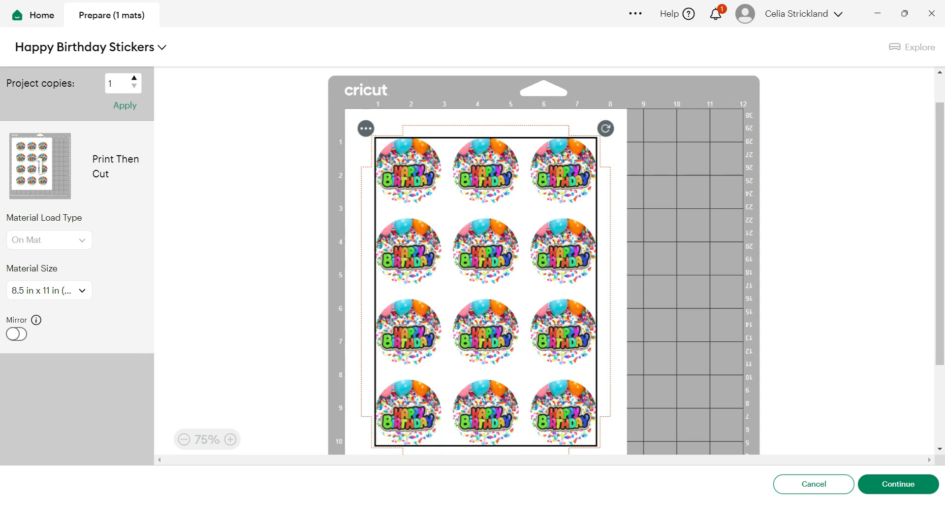